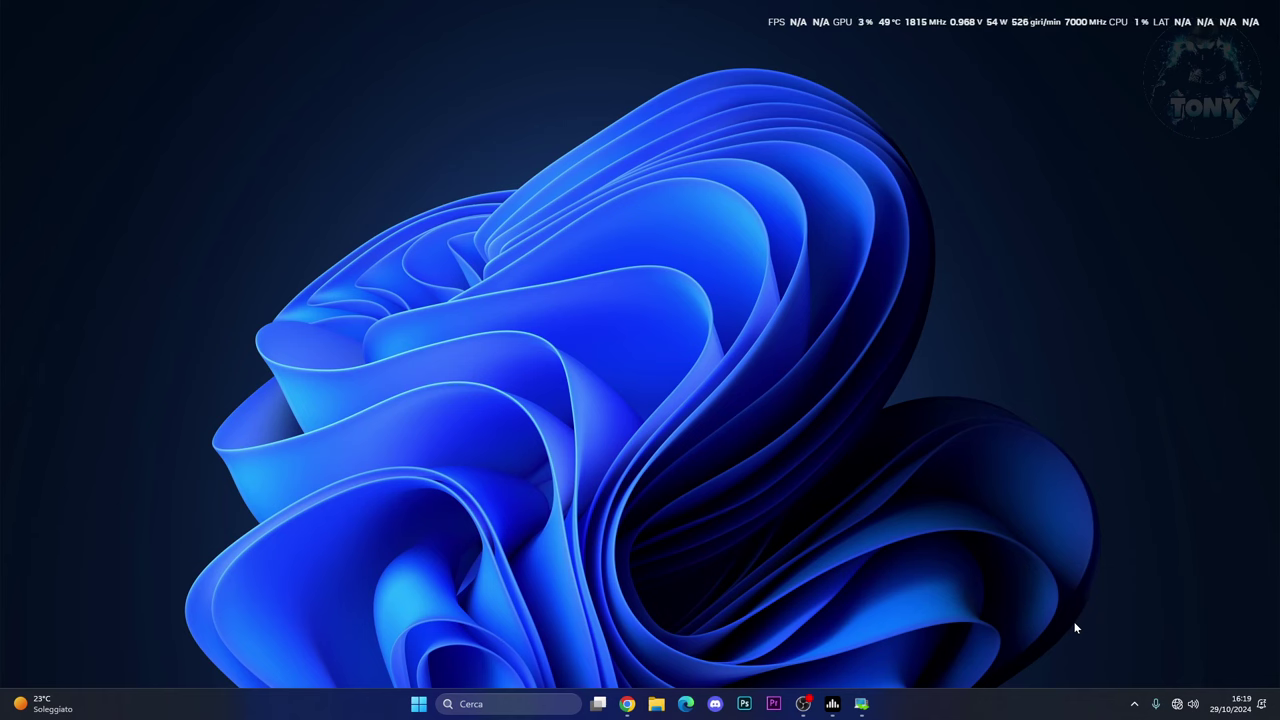
Open the network adapter settings through Control Panel's Network and Sharing Center.
click(505, 704)
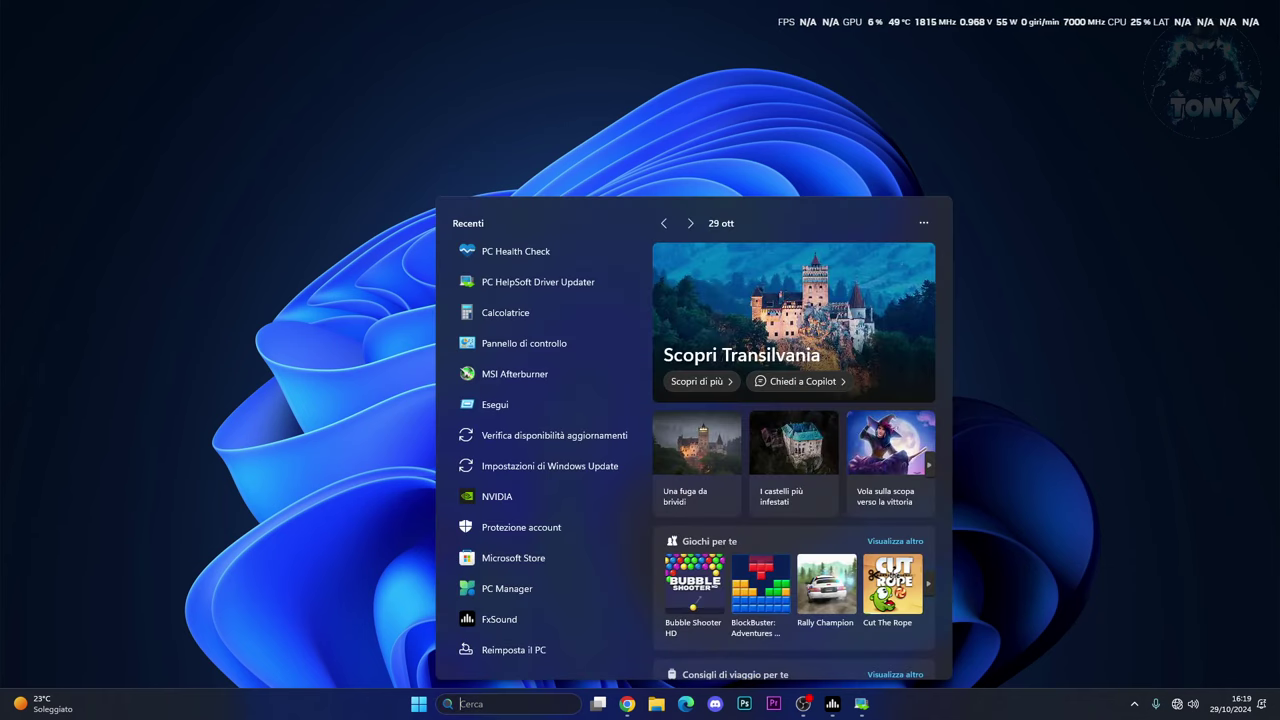
text(pannello di controllo)
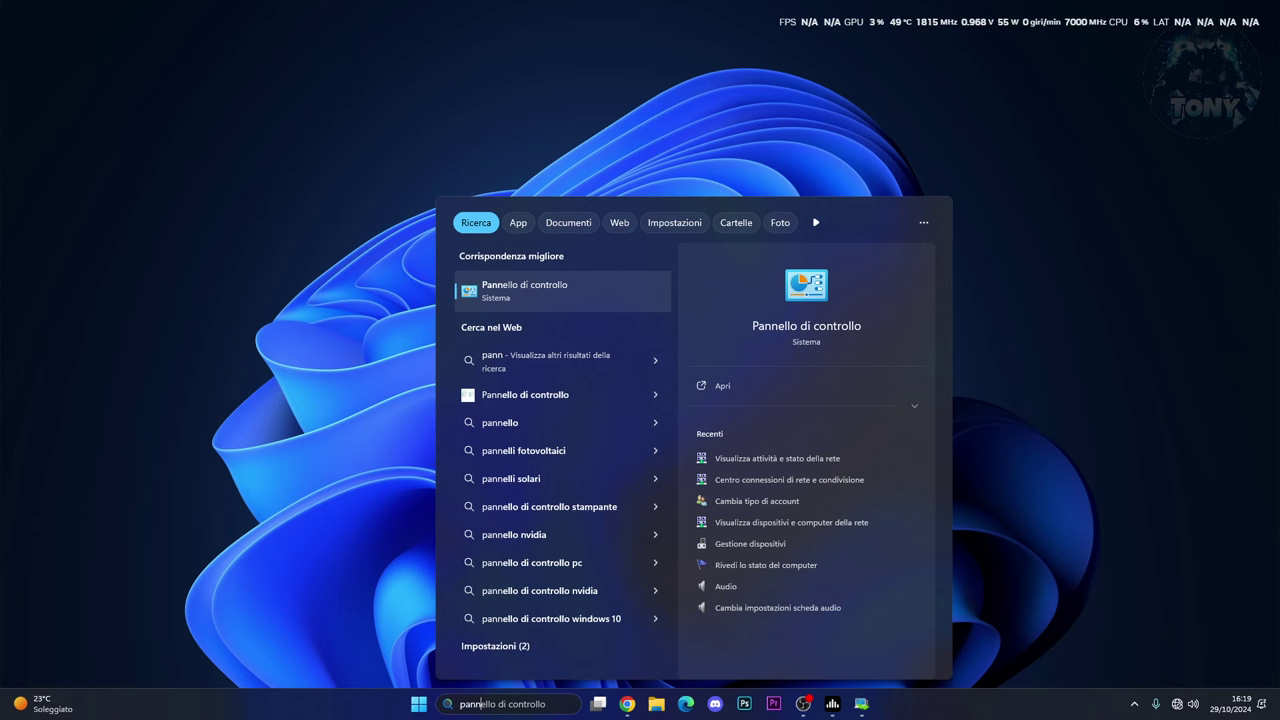
click(533, 290)
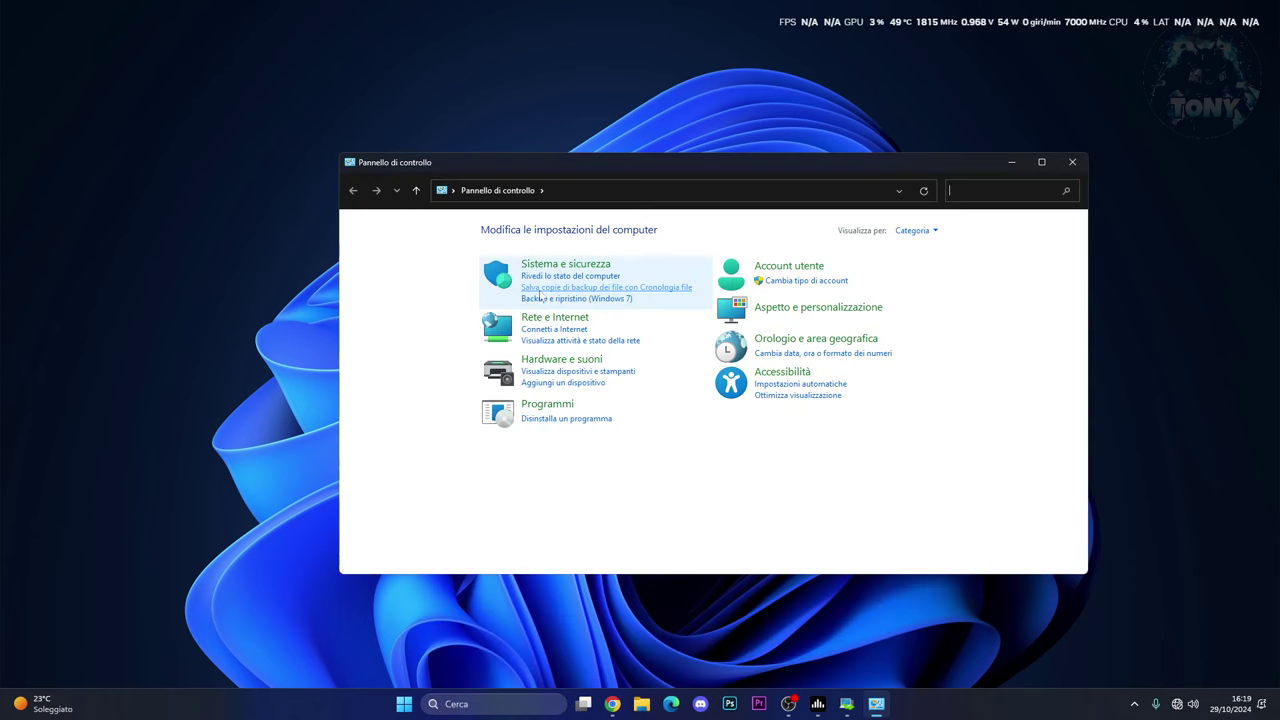
click(538, 325)
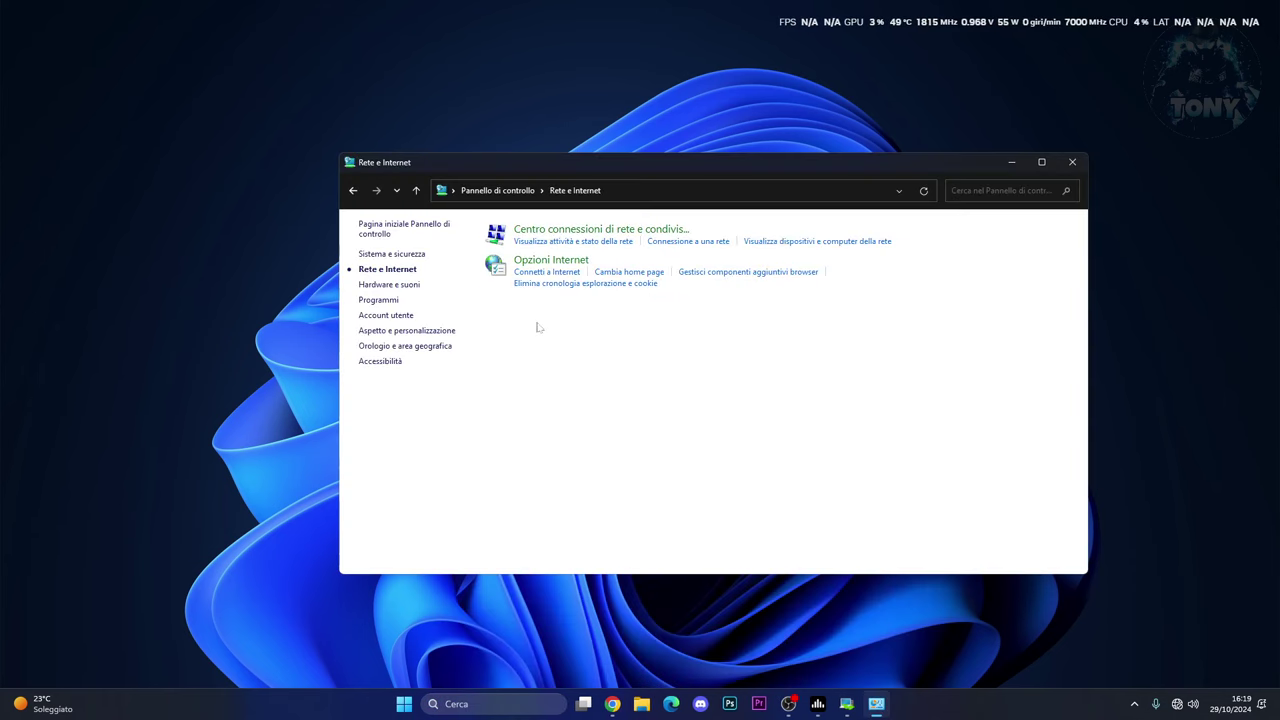
click(547, 243)
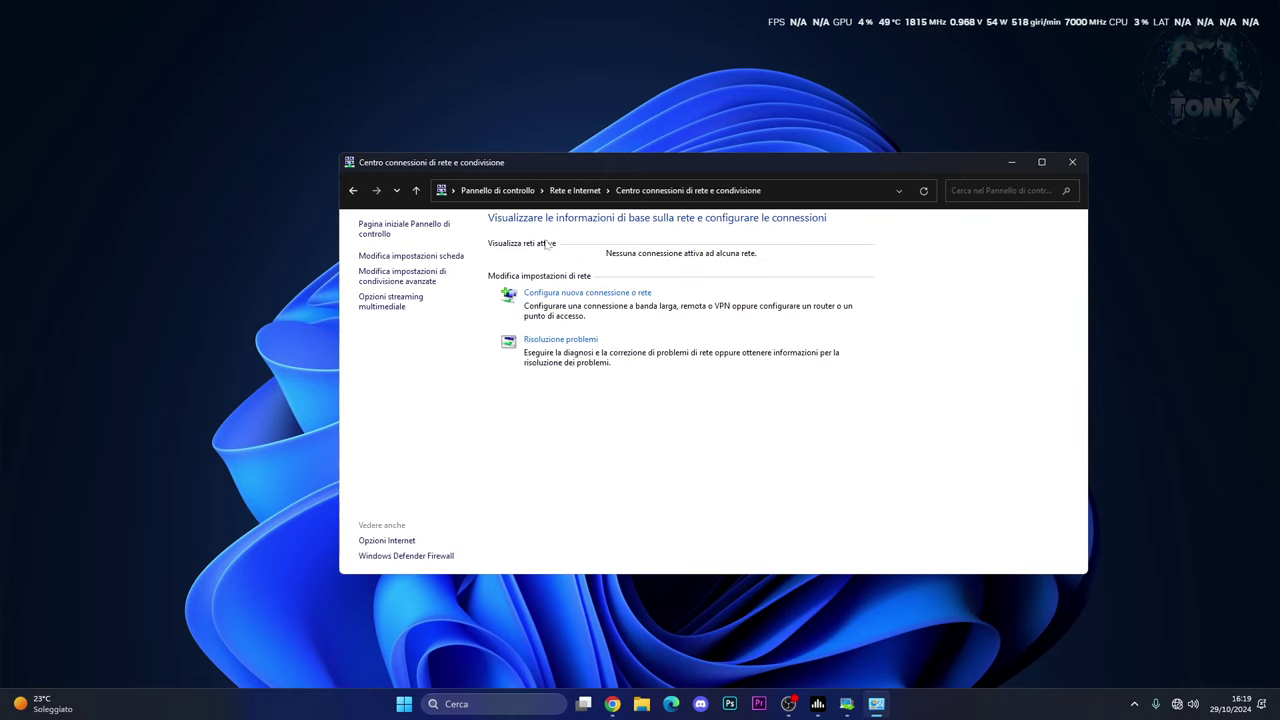
click(418, 257)
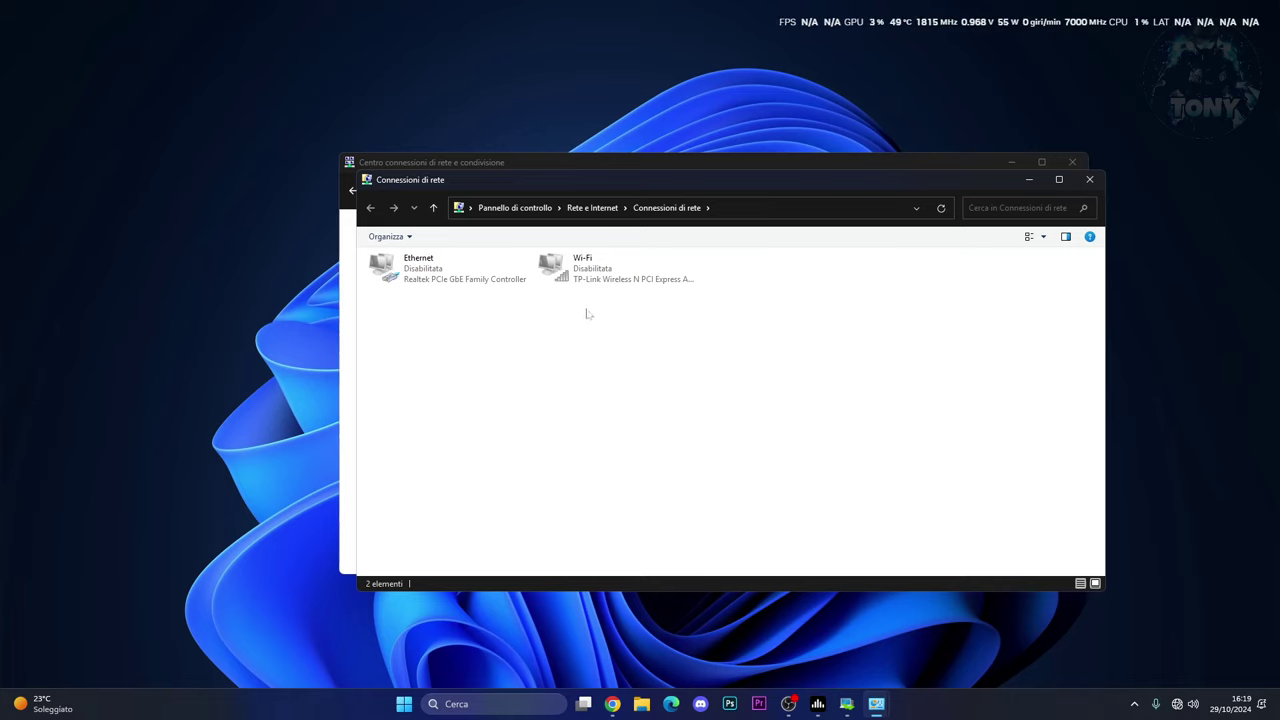
Enable the disabled Wi-Fi network adapter.
click(580, 268)
right_click(576, 265)
click(620, 275)
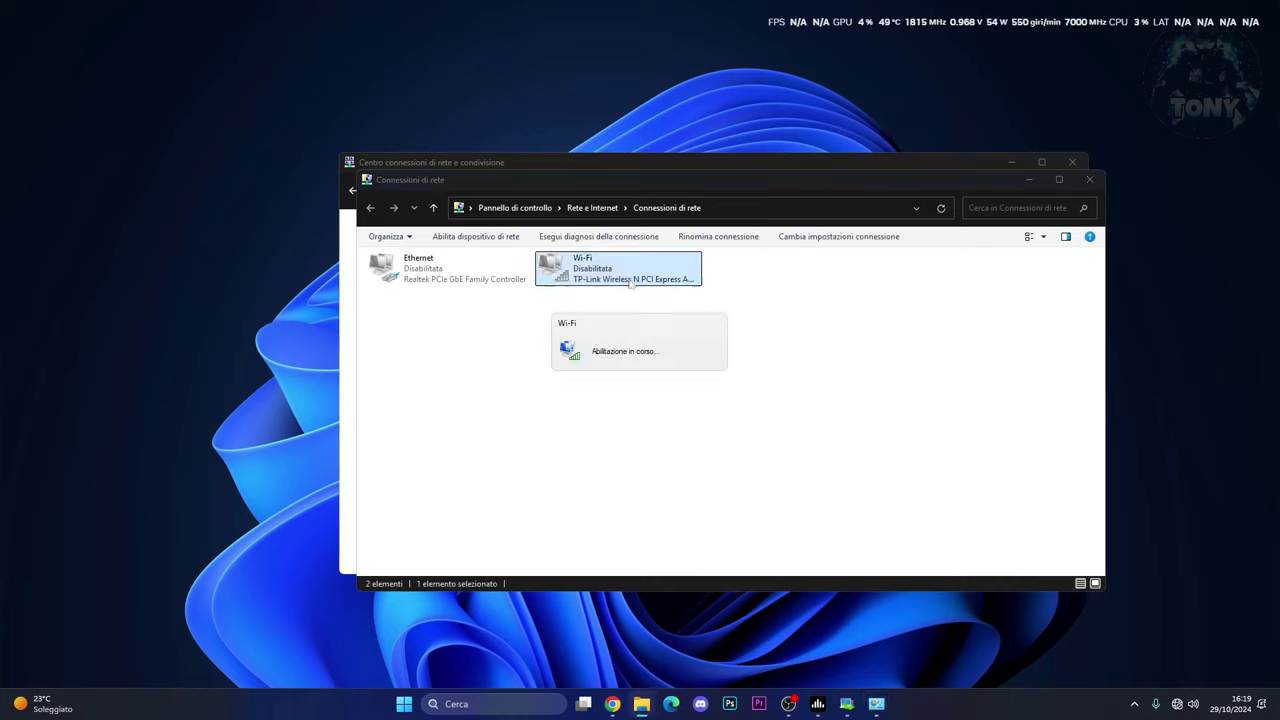
Run the connection diagnosis on the Wi-Fi adapter, then exit the network test and minimize the support window.
right_click(612, 276)
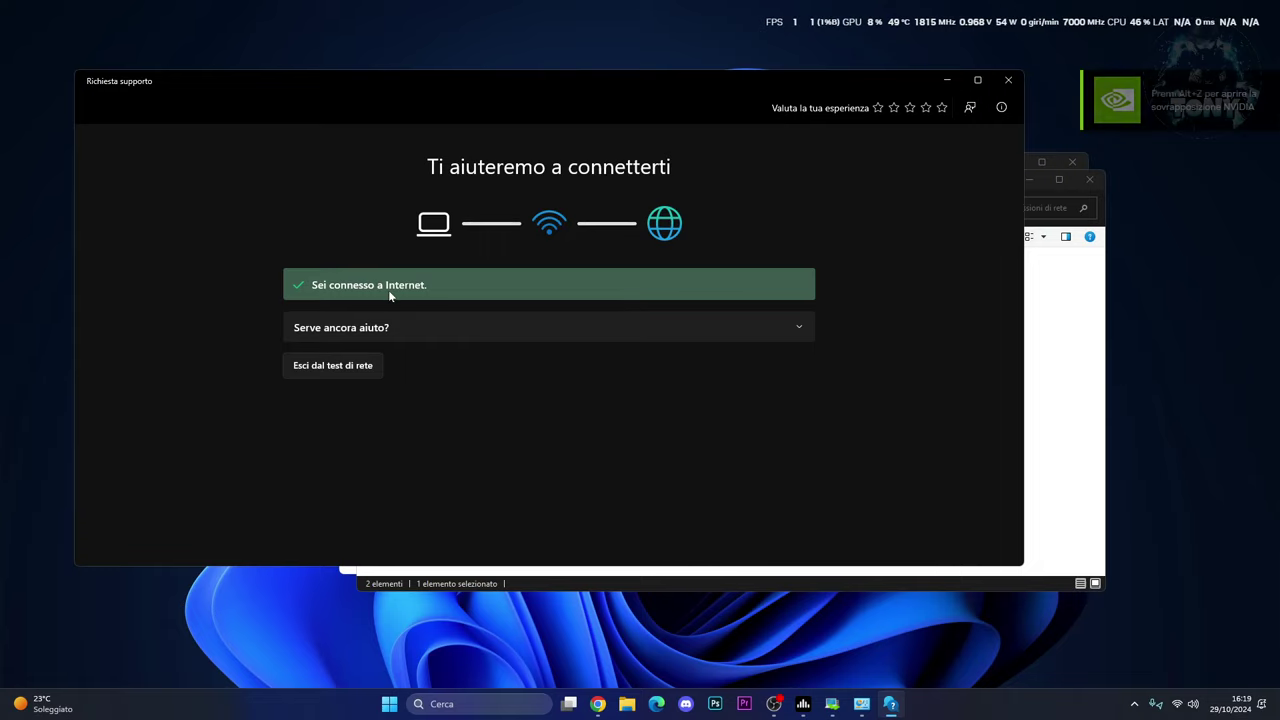
click(338, 366)
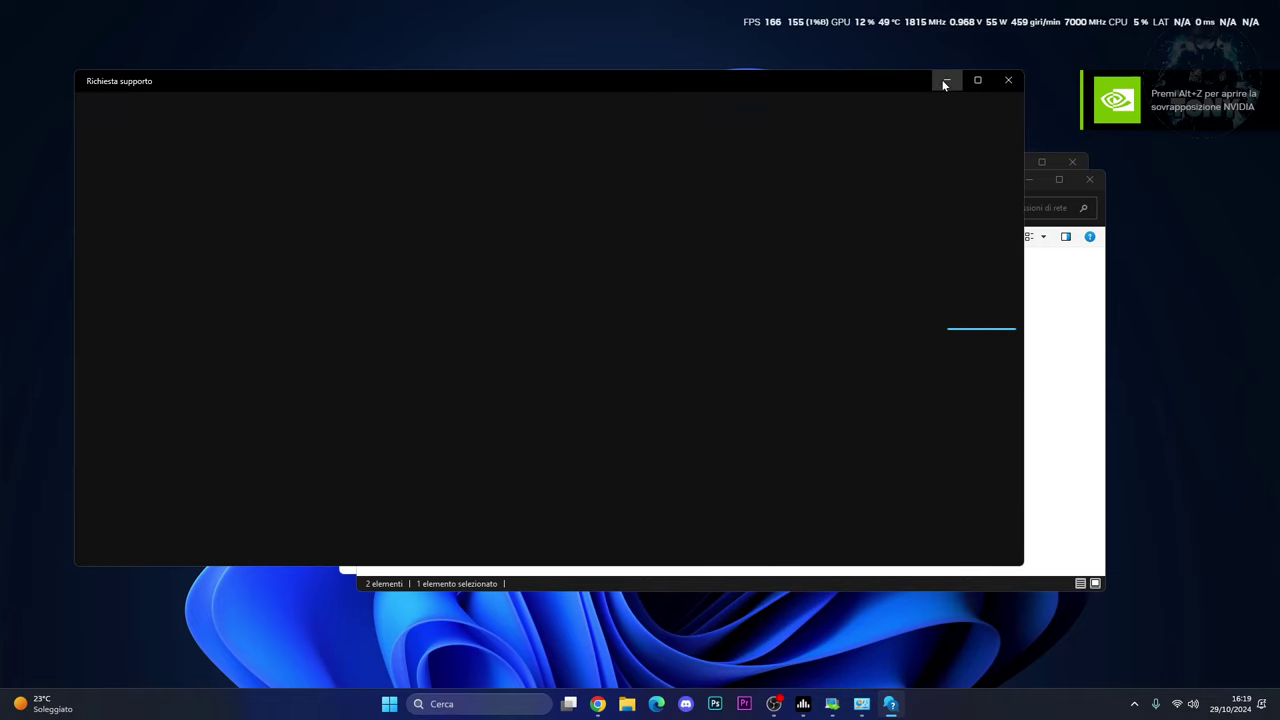
click(945, 80)
Diagnose network problems again for the Wi-Fi connection and bring the support window to the front.
right_click(595, 272)
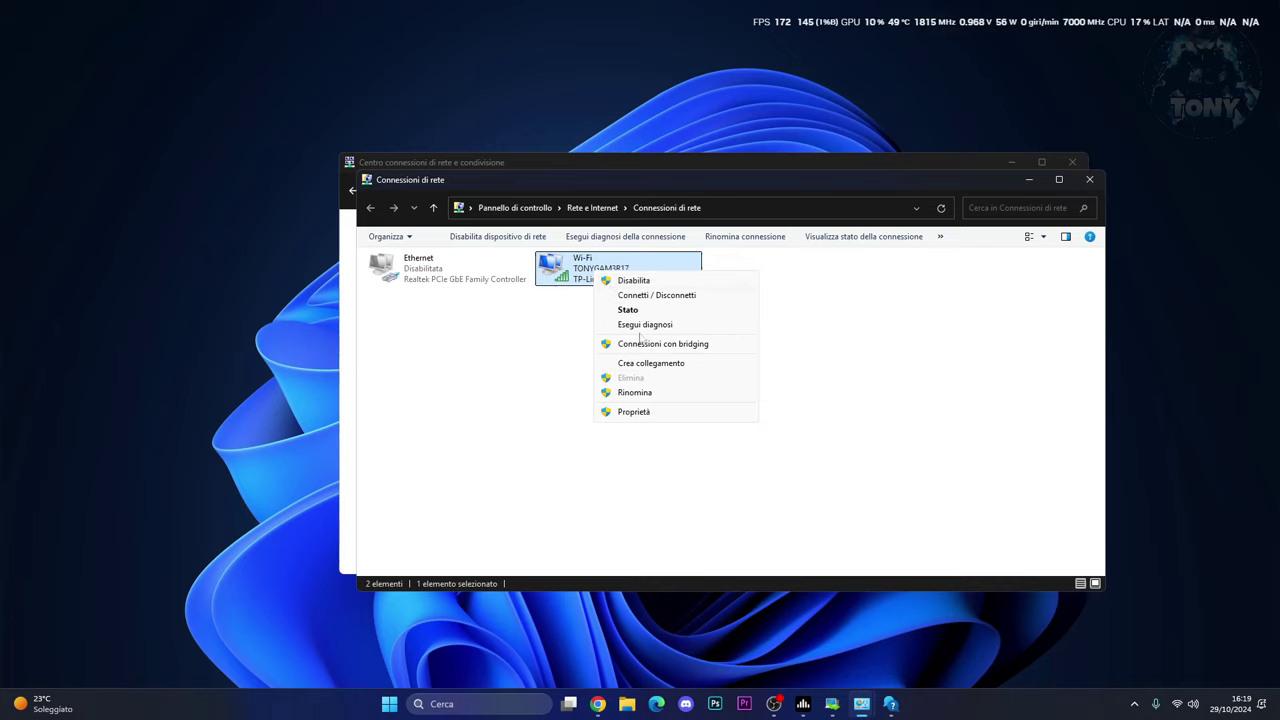
click(644, 326)
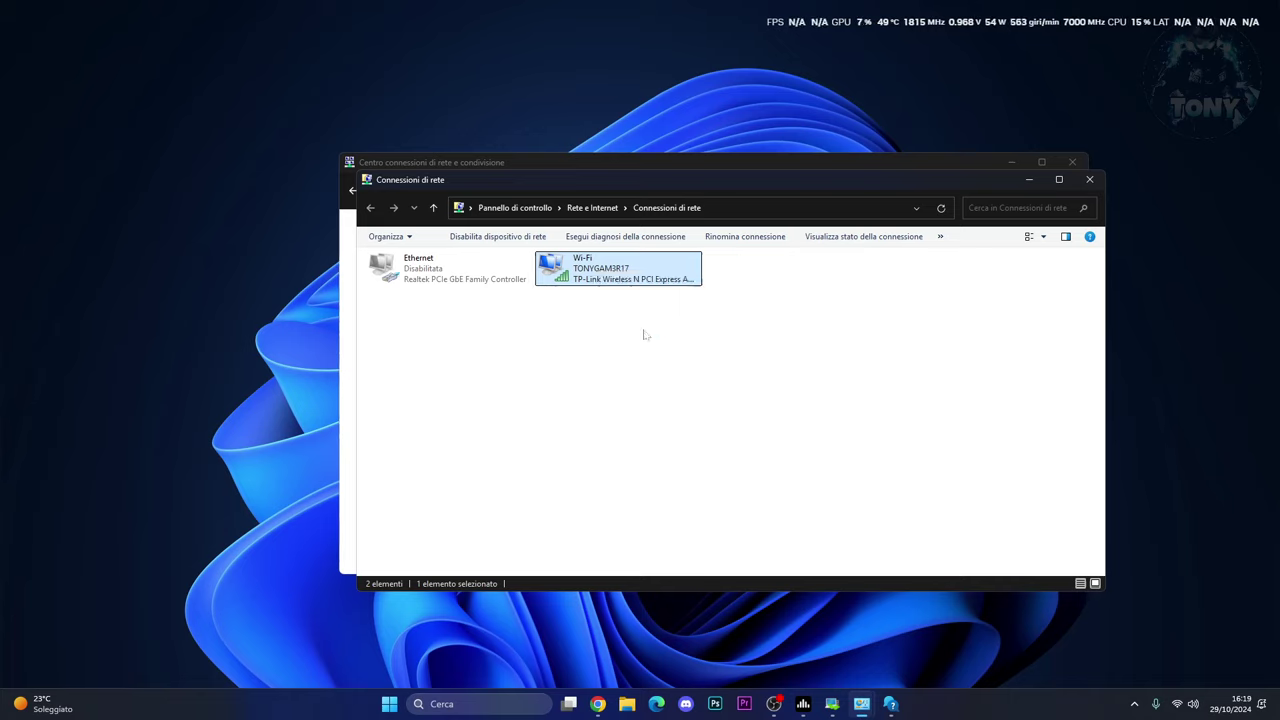
right_click(1177, 704)
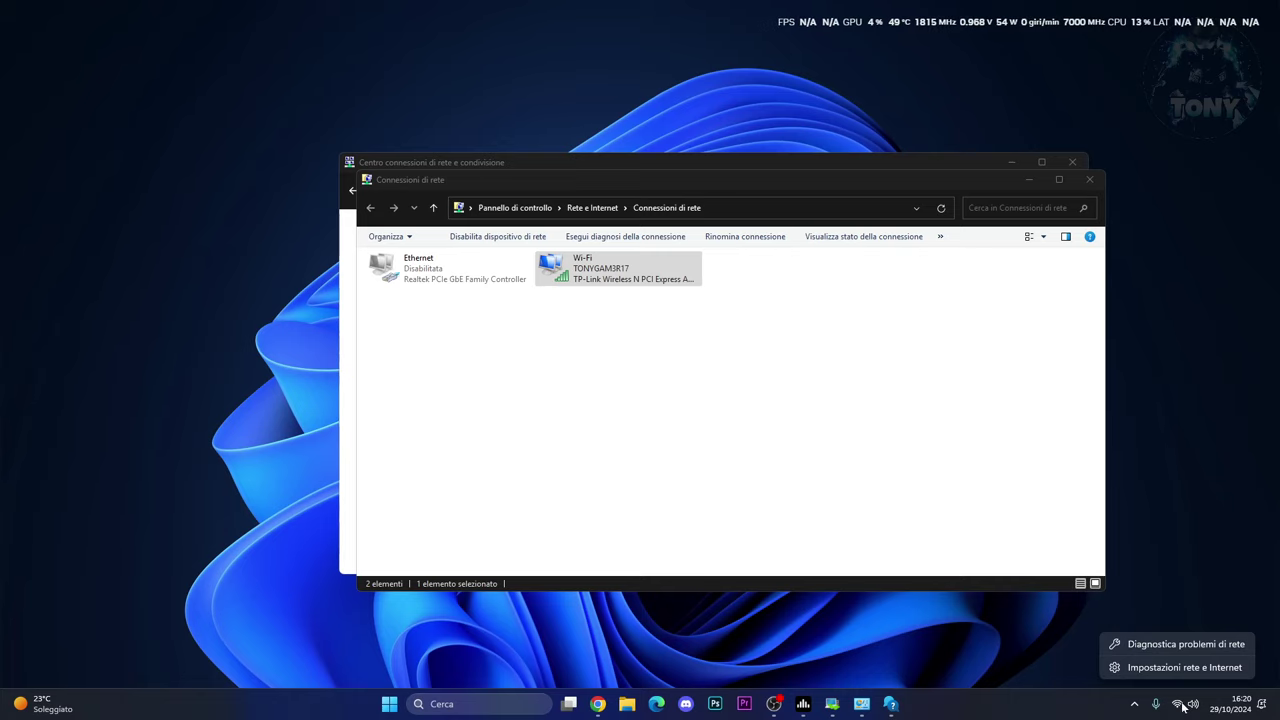
click(1173, 644)
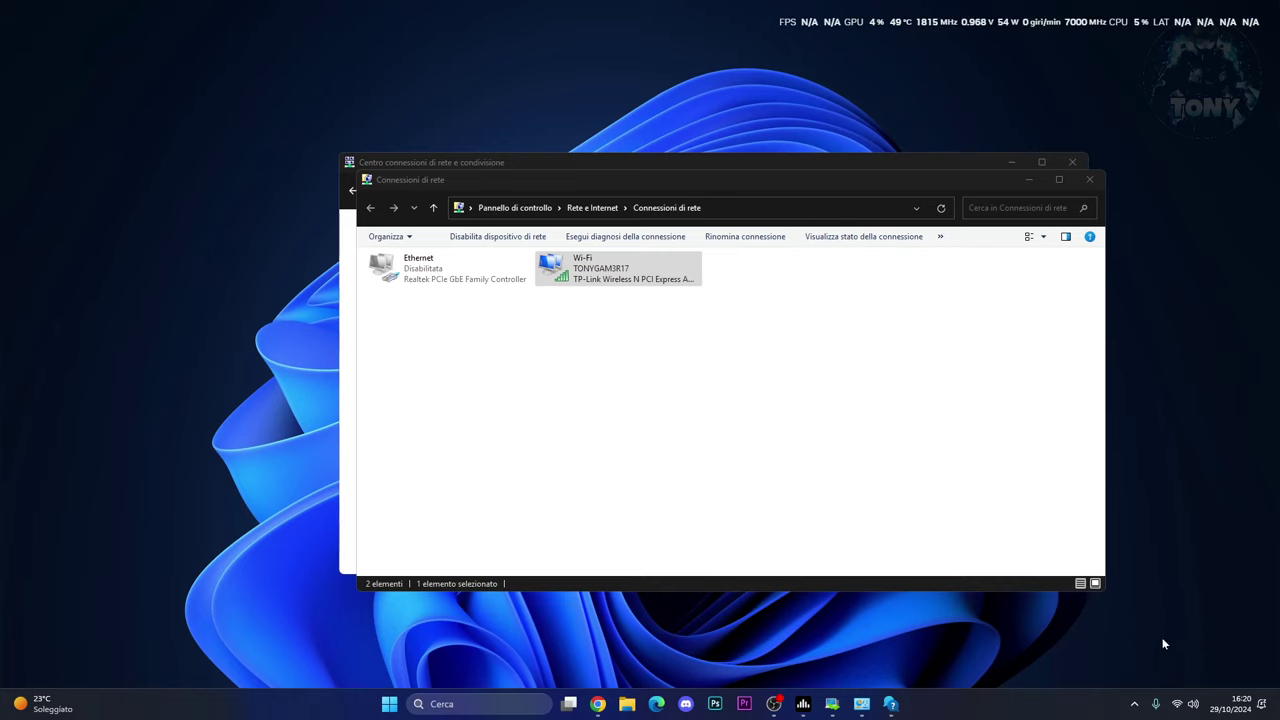
click(891, 705)
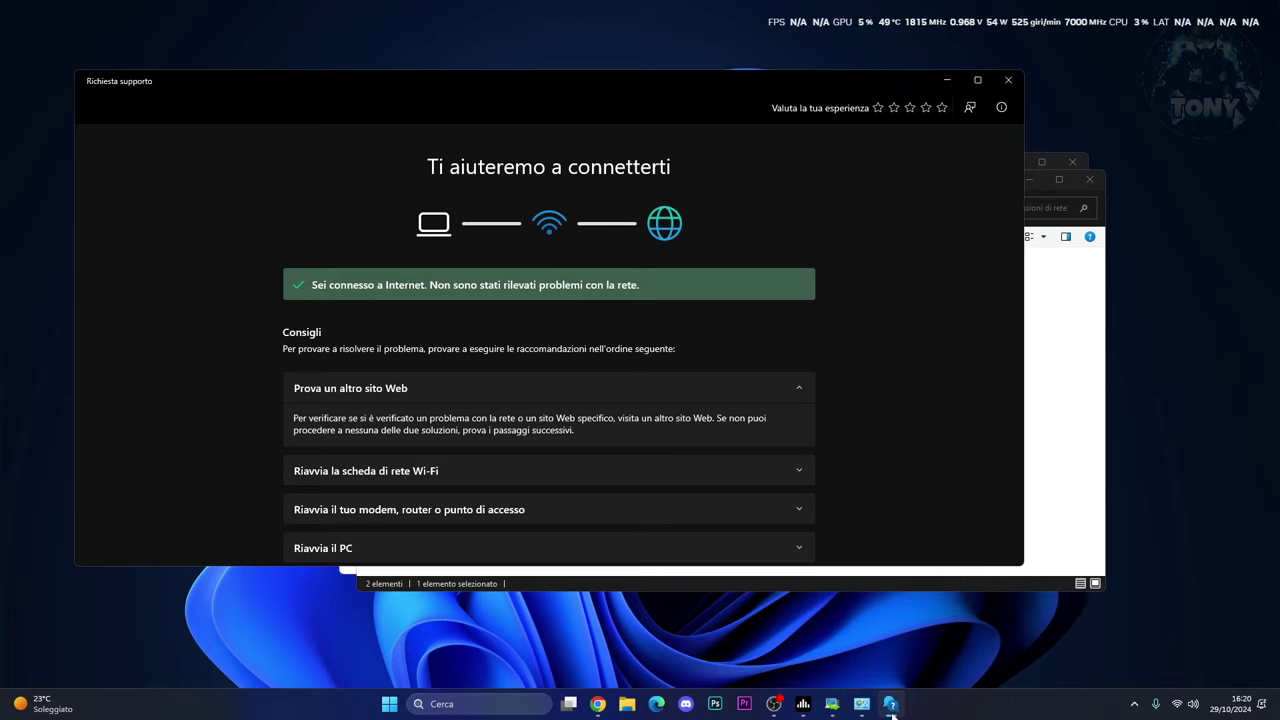
Review the recommendations and the "Serve ancora aiuto?" section, then exit the network test and minimize the support window.
scroll(889, 486, down, 2)
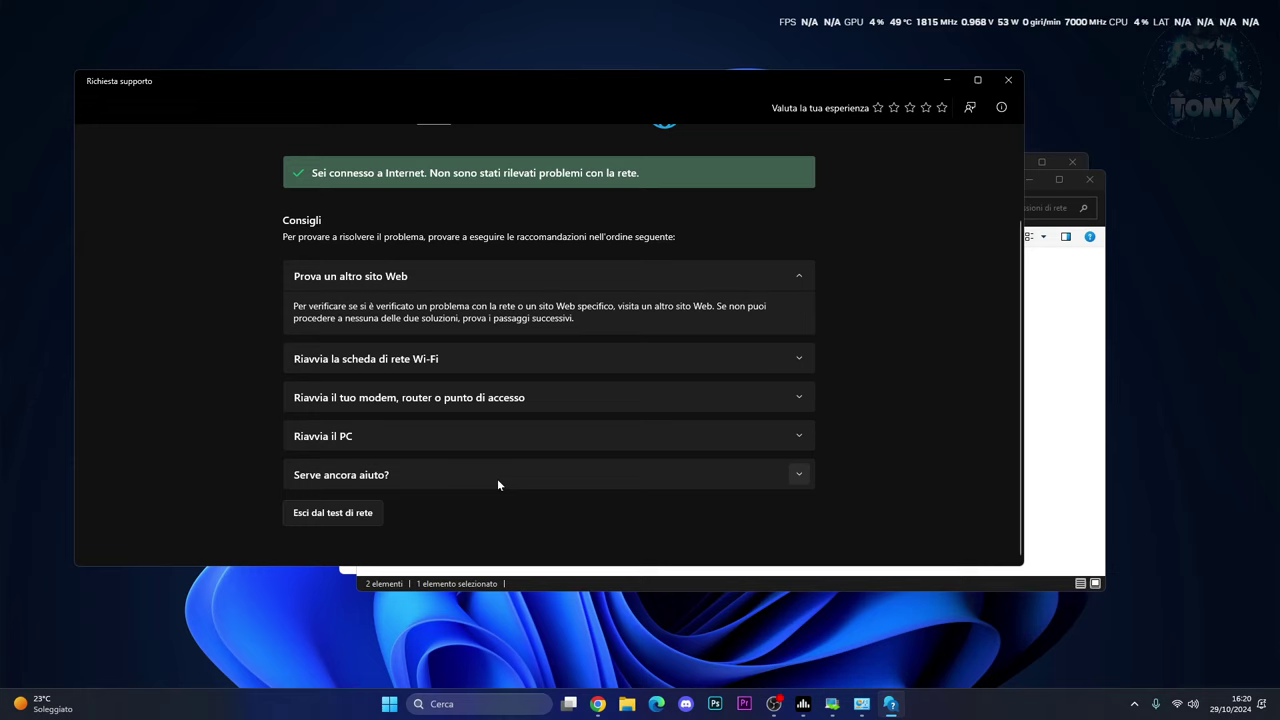
click(782, 475)
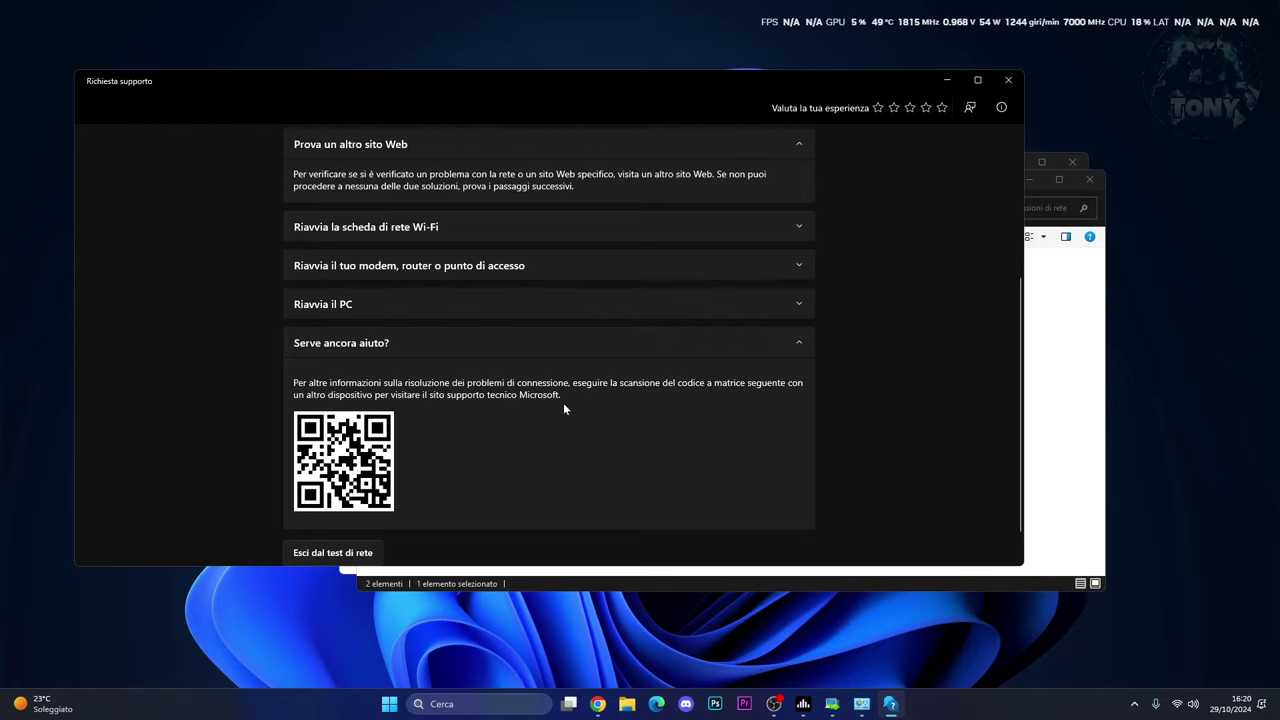
scroll(489, 450, down, 1)
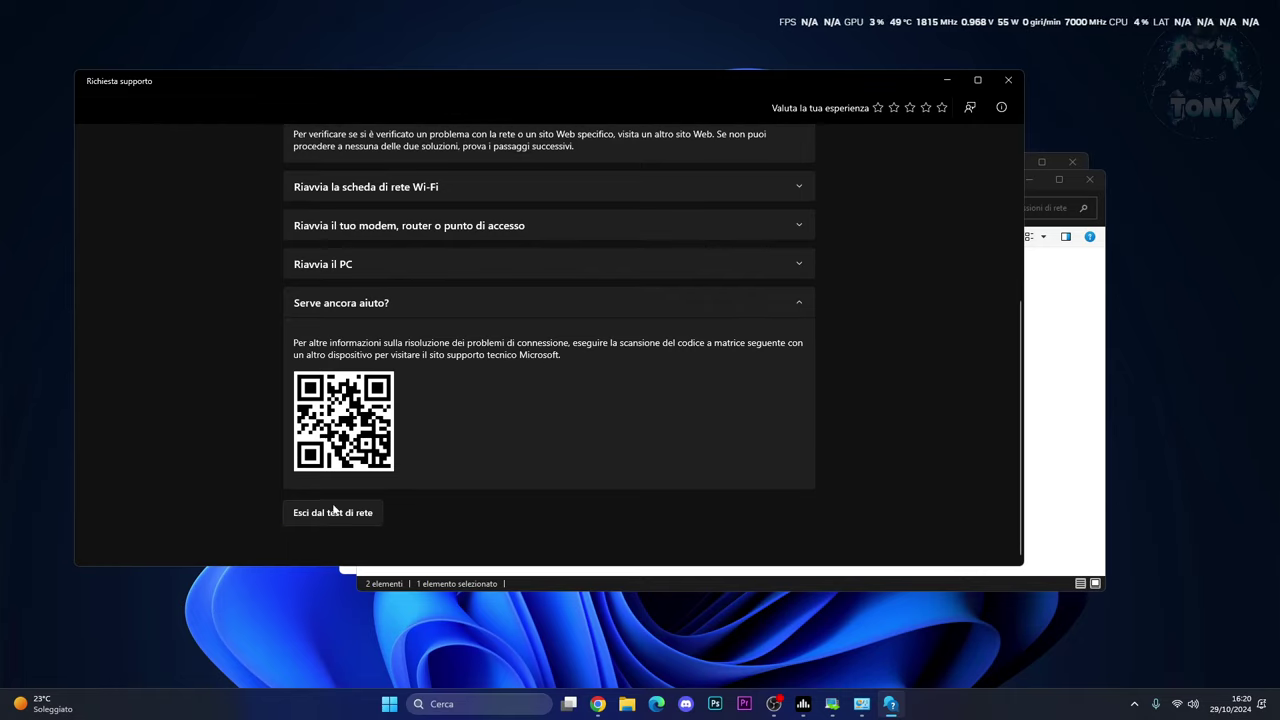
click(333, 513)
click(946, 80)
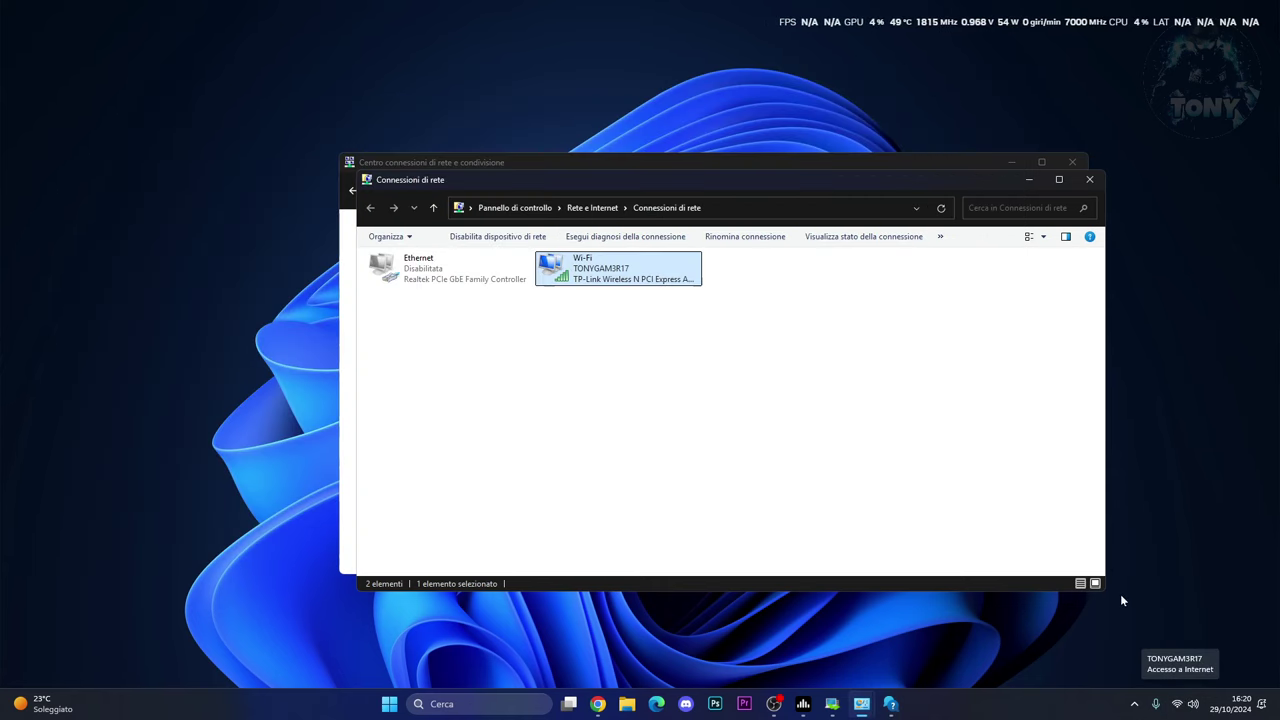
Bring up PC HelpSoft Driver Updater and look over its download page in Chrome, then minimize the browser.
click(832, 702)
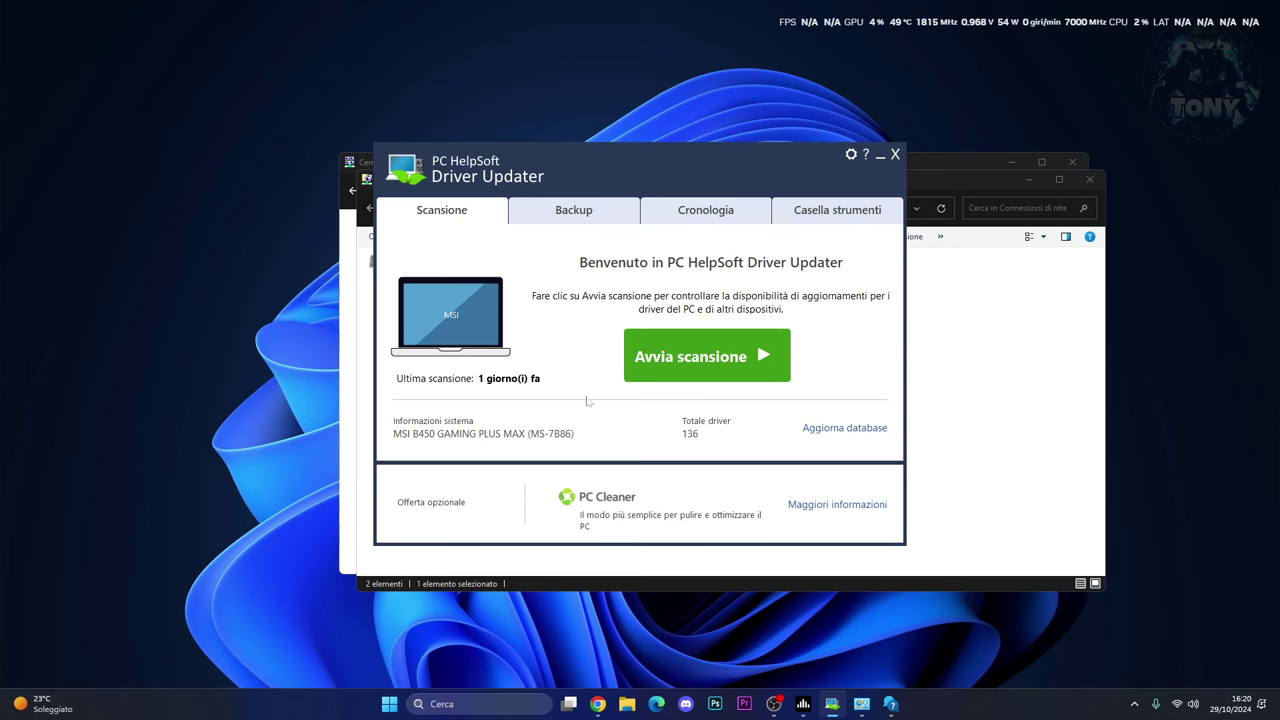
click(597, 703)
scroll(606, 386, down, 1)
scroll(606, 386, down, 1)
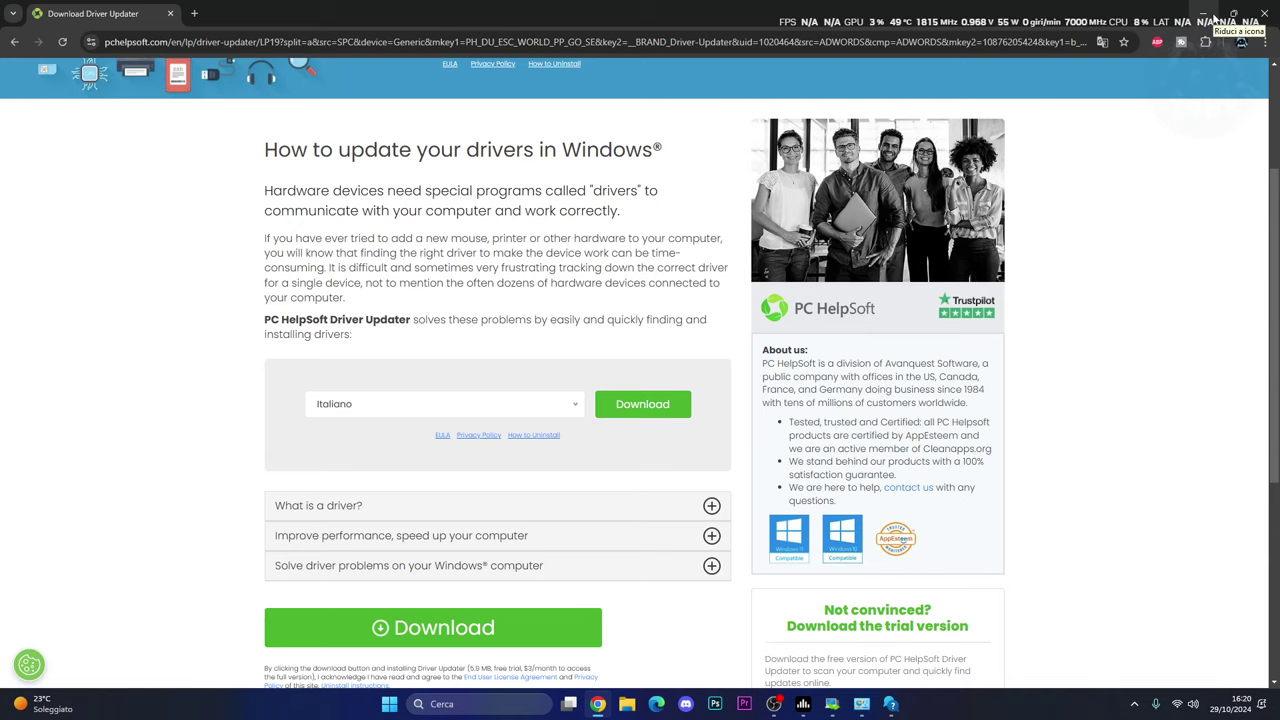
click(1210, 14)
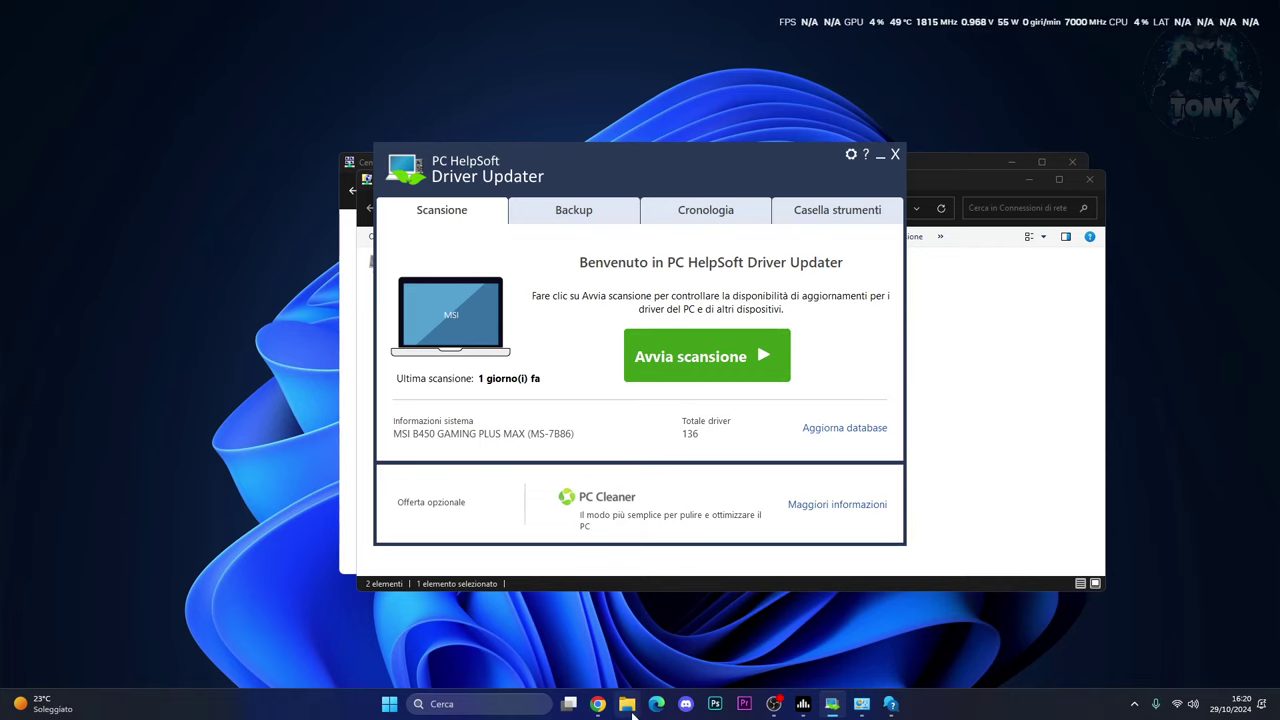
Show the computer's drives under Questo PC in File Explorer, then minimize the window.
click(627, 704)
scroll(475, 428, down, 3)
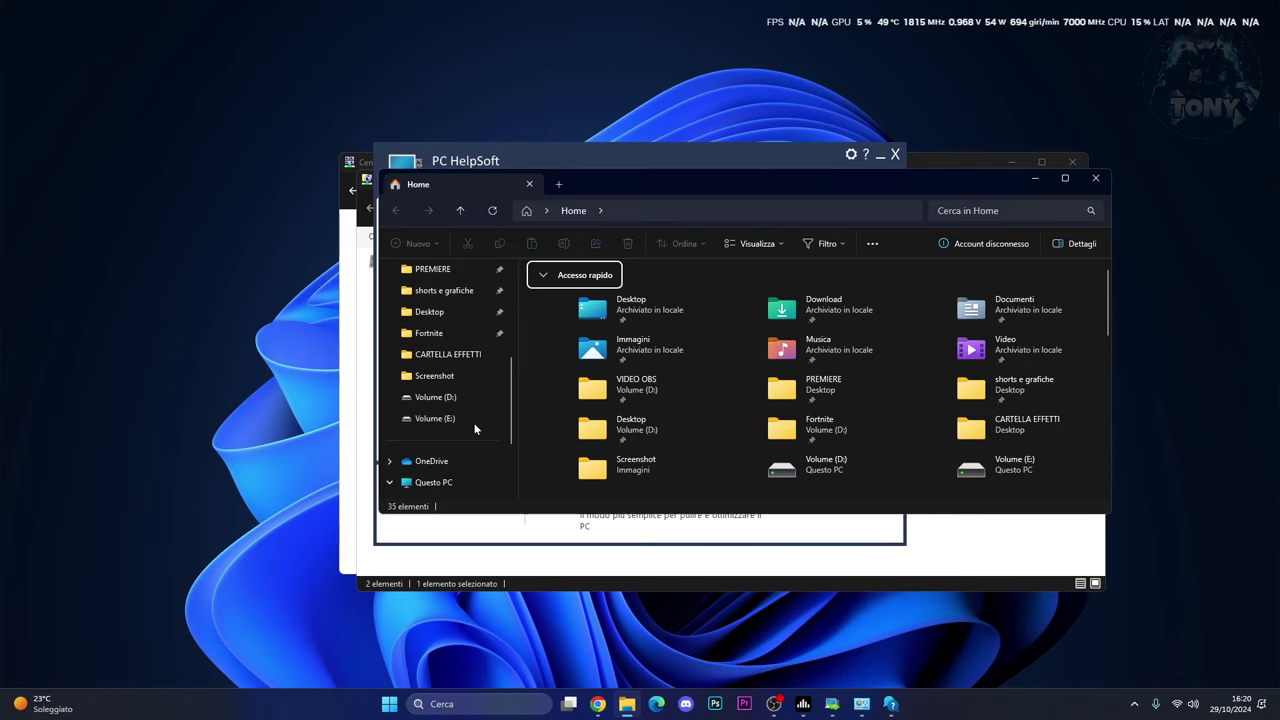
click(436, 400)
scroll(426, 440, down, 1)
click(430, 418)
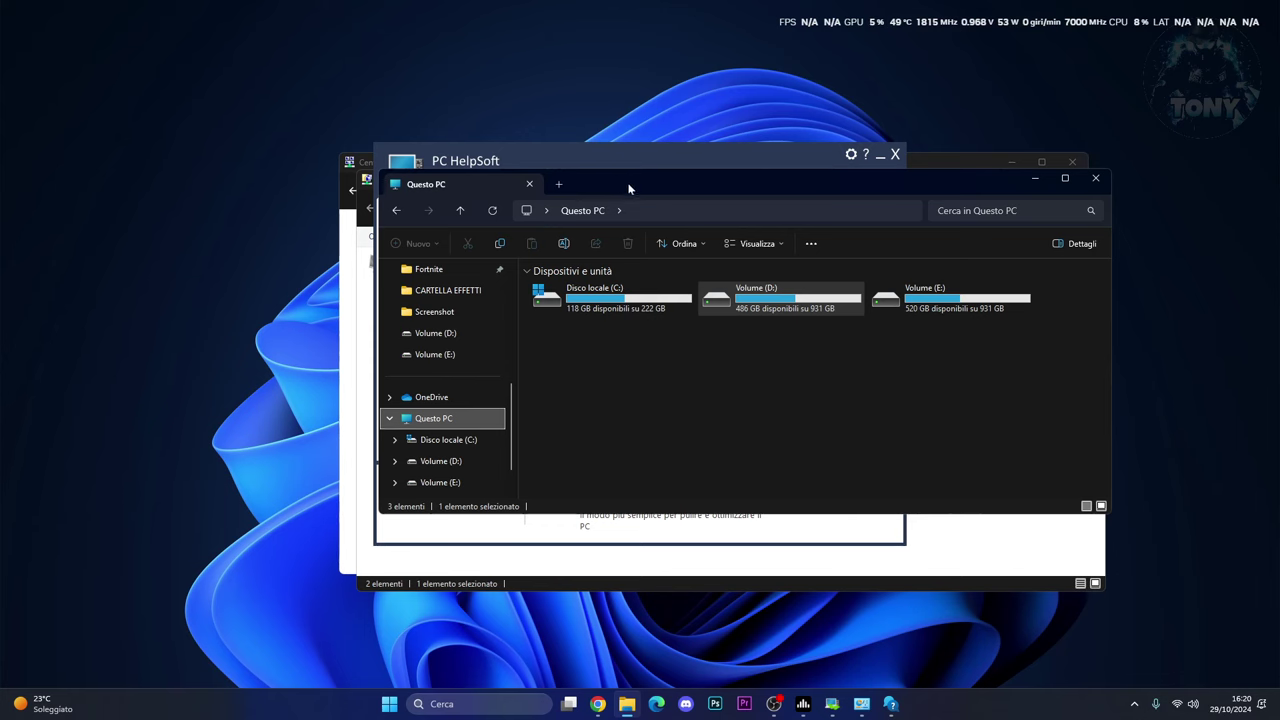
drag(629, 189, 920, 211)
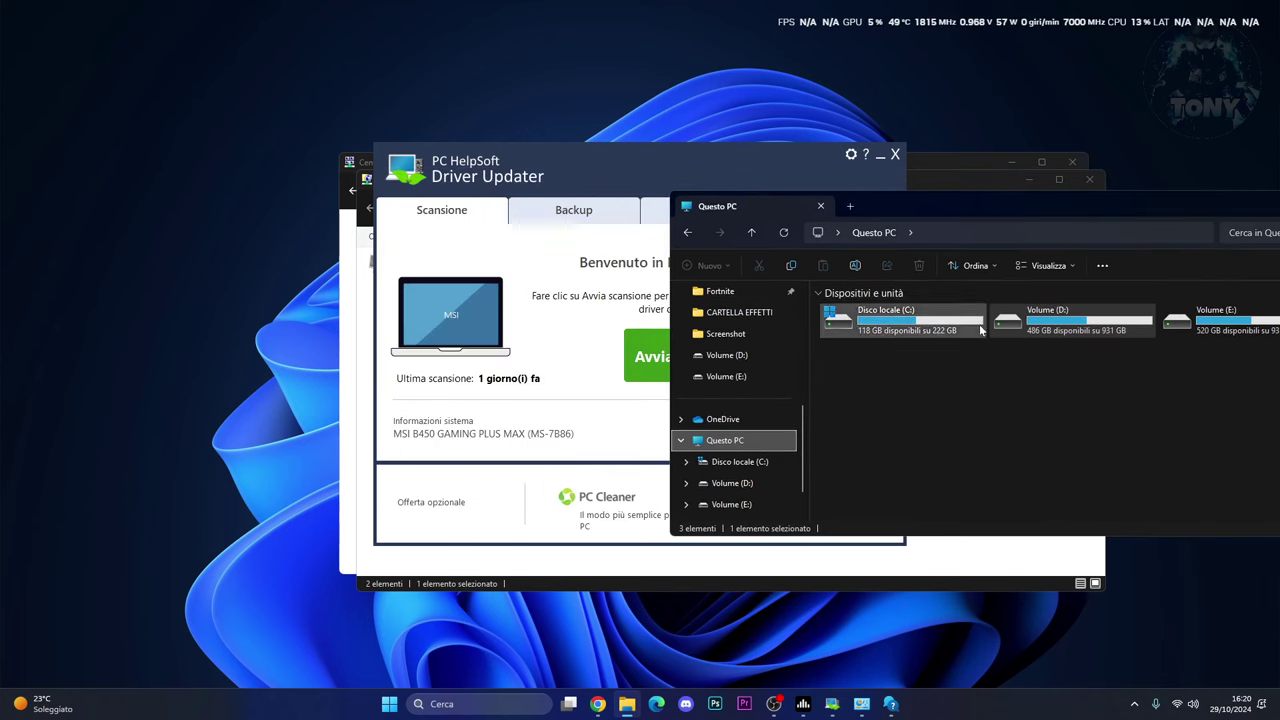
drag(1094, 209, 642, 223)
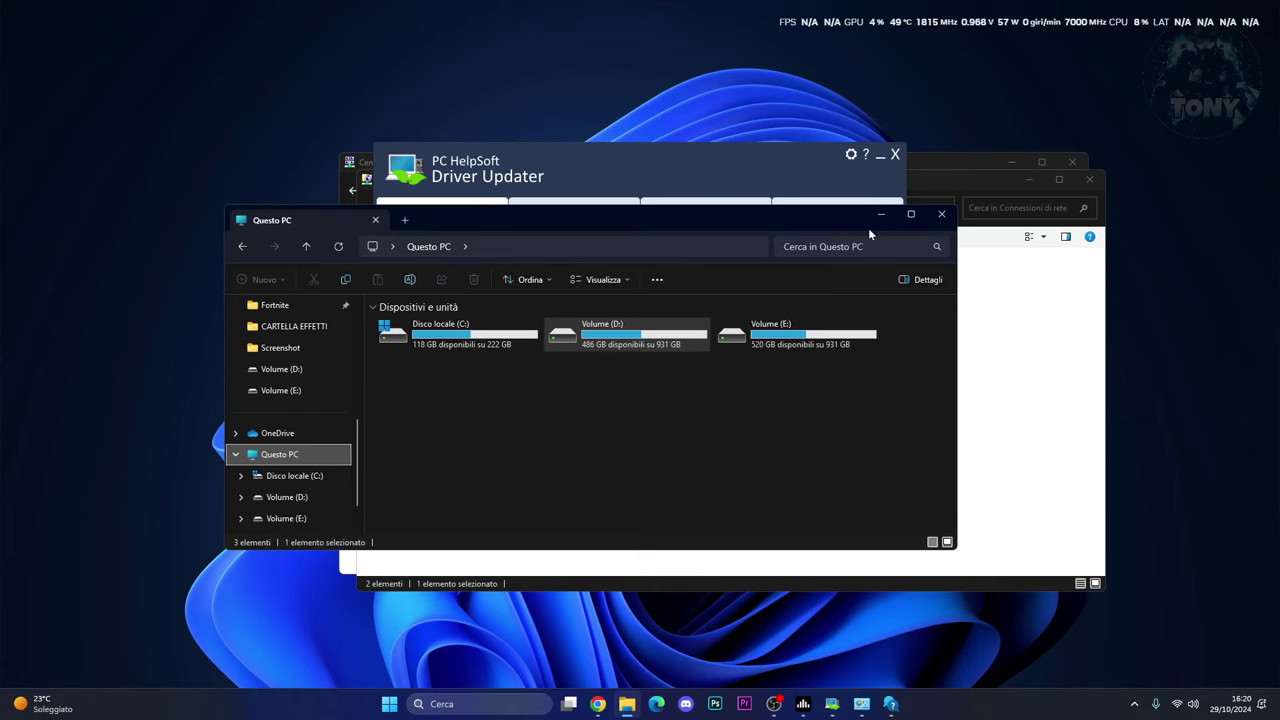
click(881, 218)
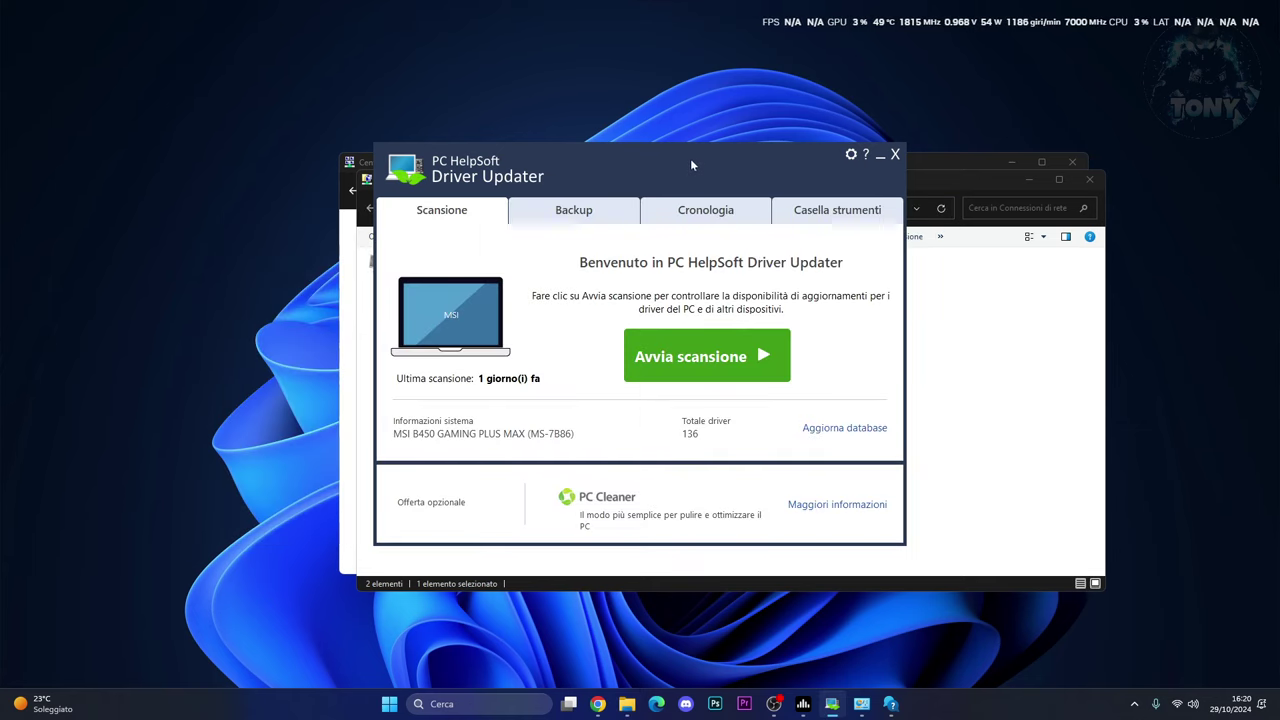
Scan the computer for driver updates in PC HelpSoft Driver Updater and choose the manual update option.
drag(691, 168, 742, 142)
click(765, 342)
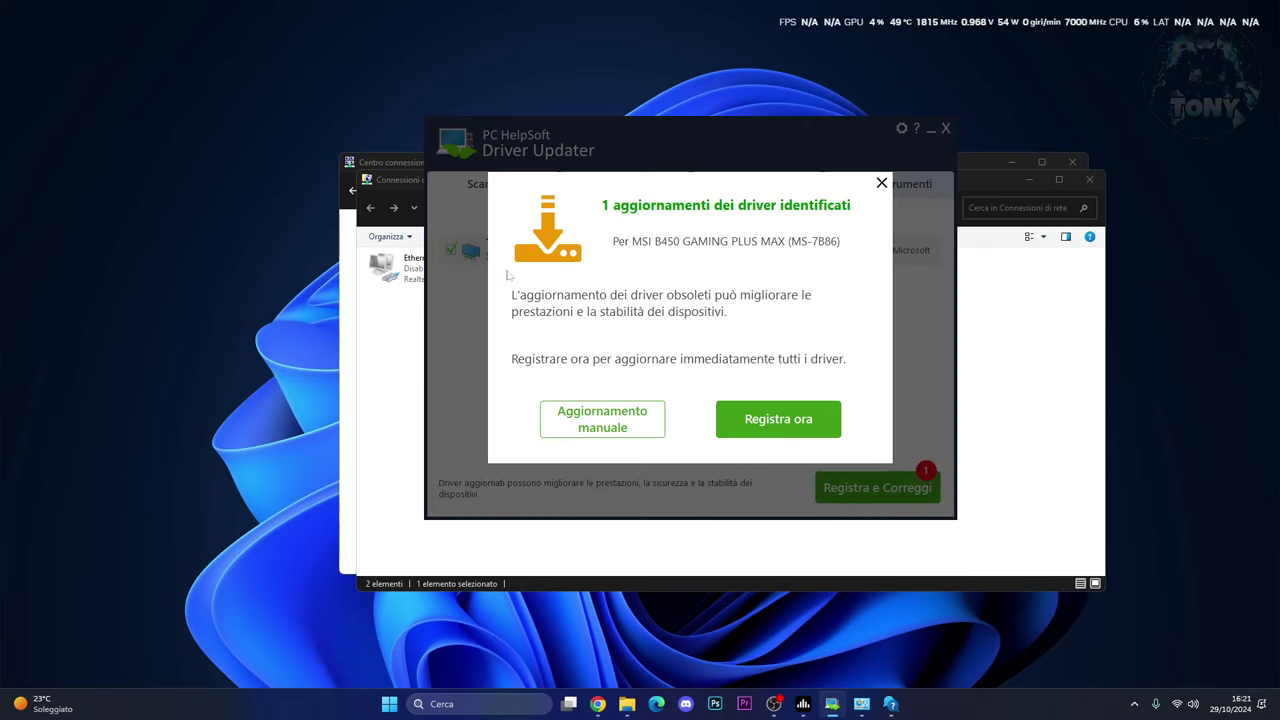
click(600, 423)
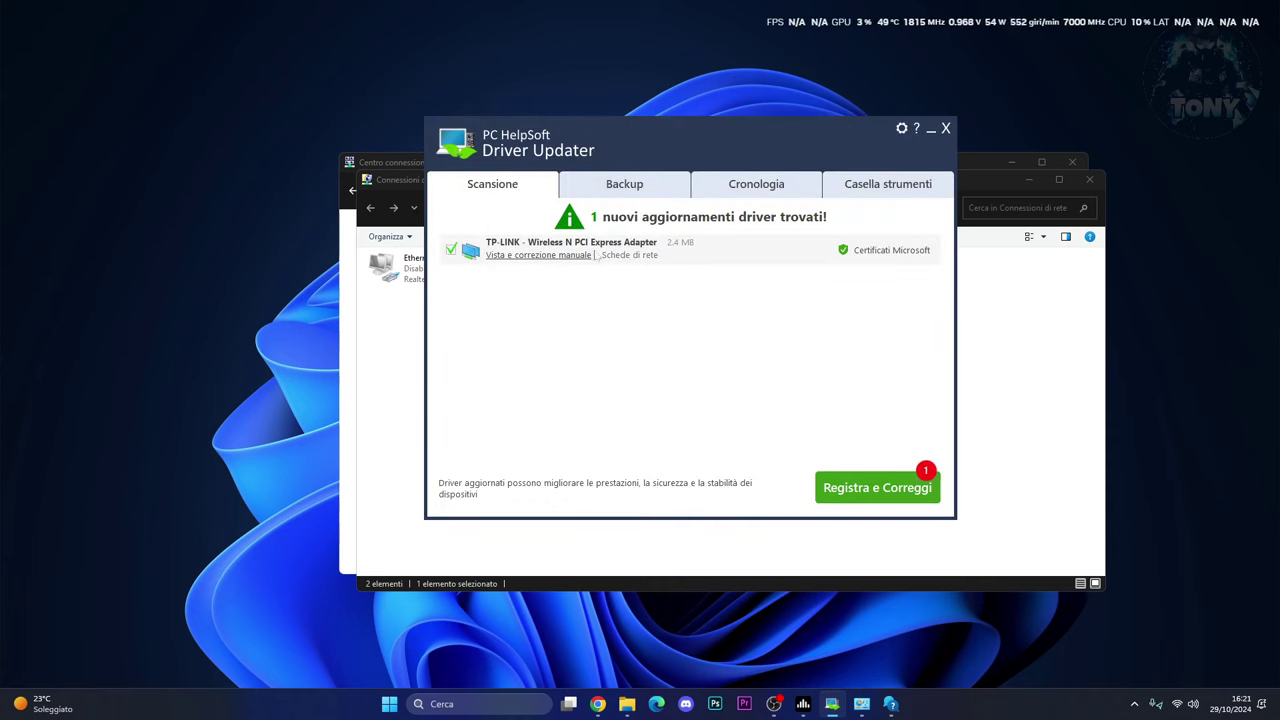
Install the driver update for the TP-LINK Wireless N PCI Express Adapter, allowing the temporary Internet interruption, and dismiss the completion dialog.
click(522, 262)
click(832, 252)
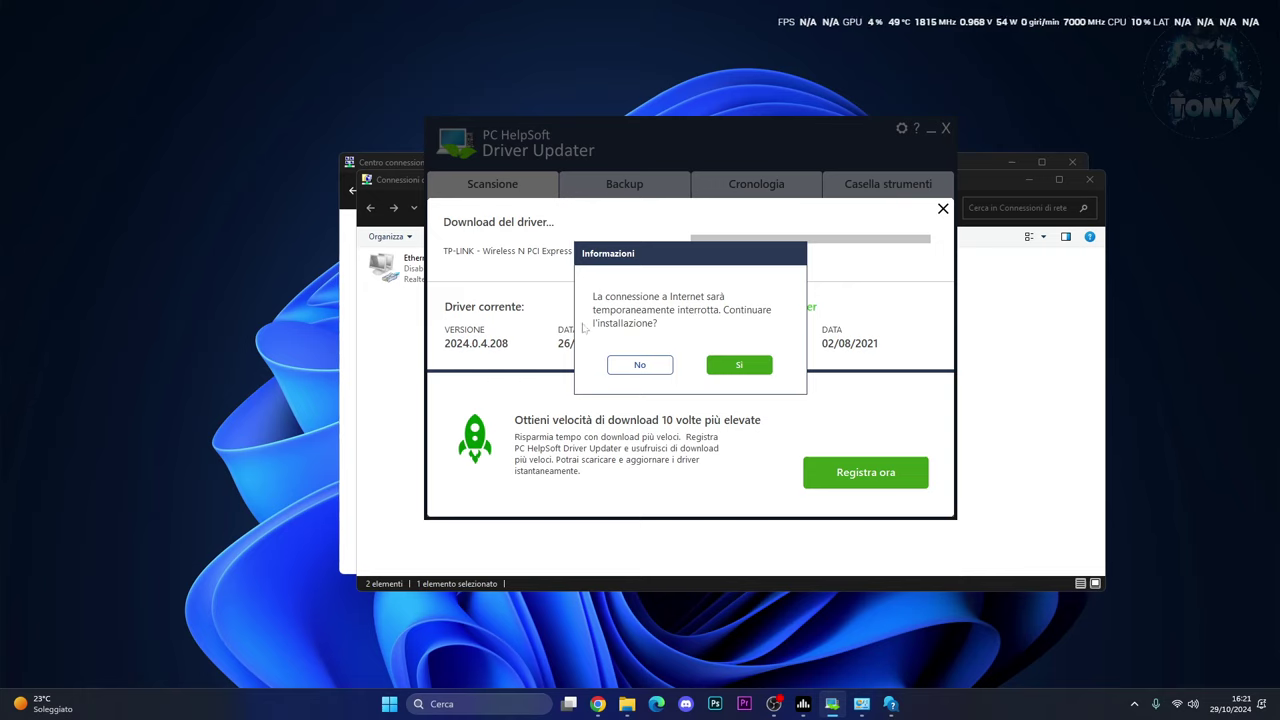
click(737, 366)
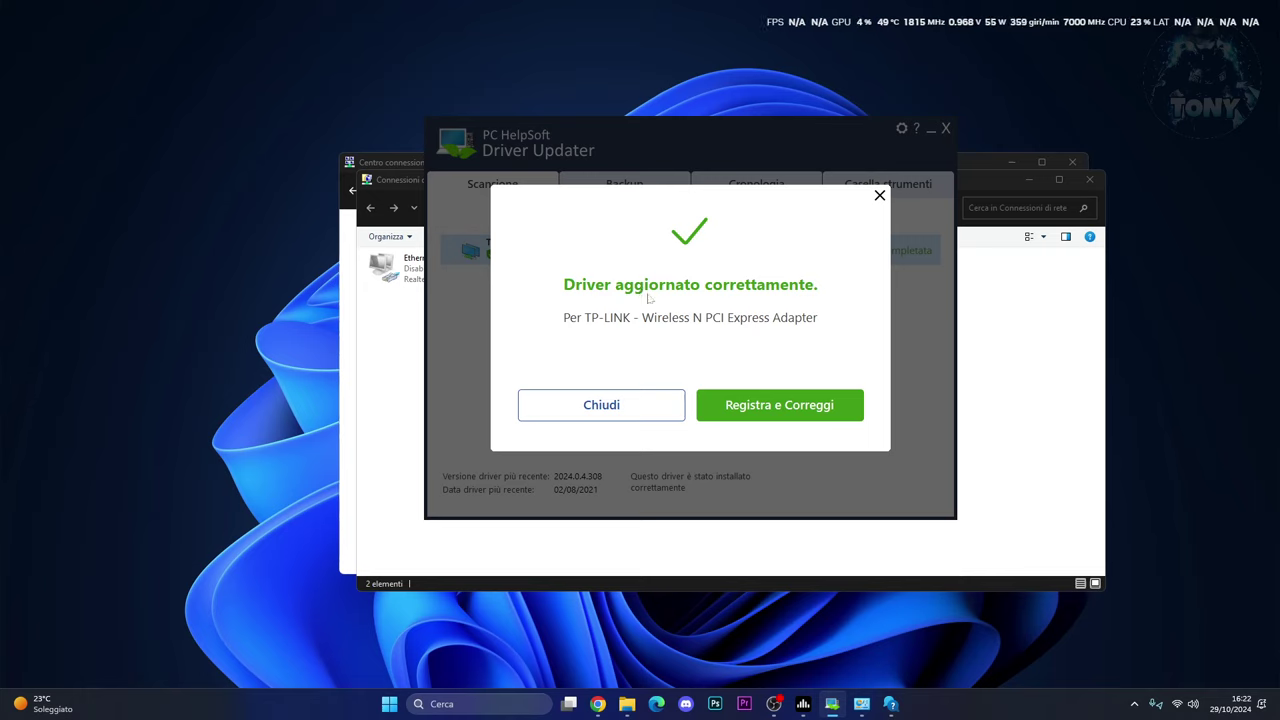
click(659, 410)
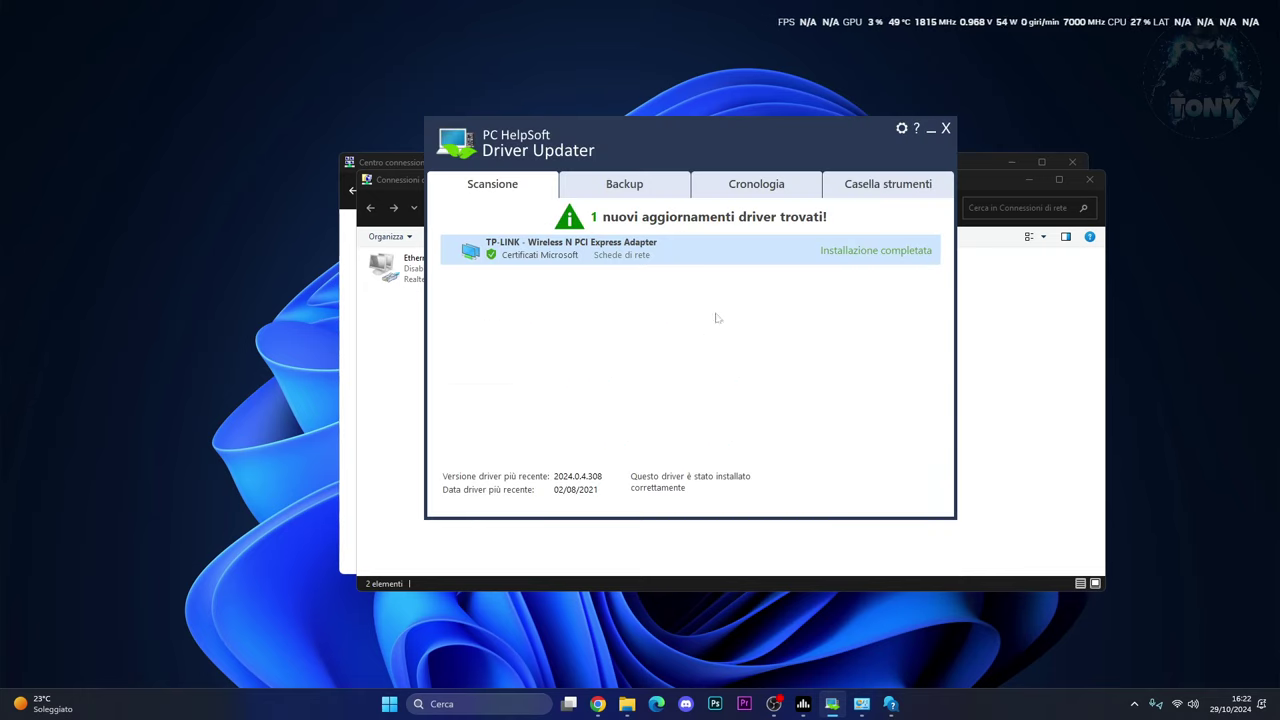
Close Driver Updater, the network connections window and the Network and Sharing Center.
click(945, 130)
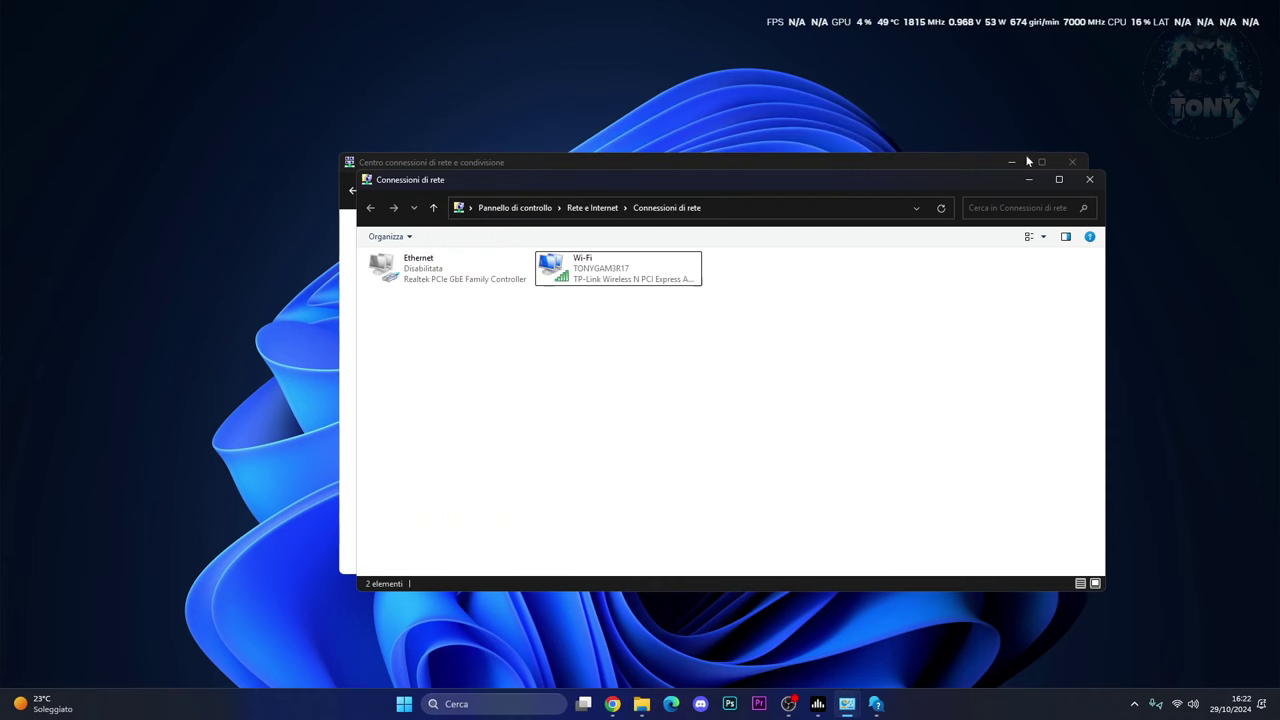
click(1089, 179)
click(1077, 162)
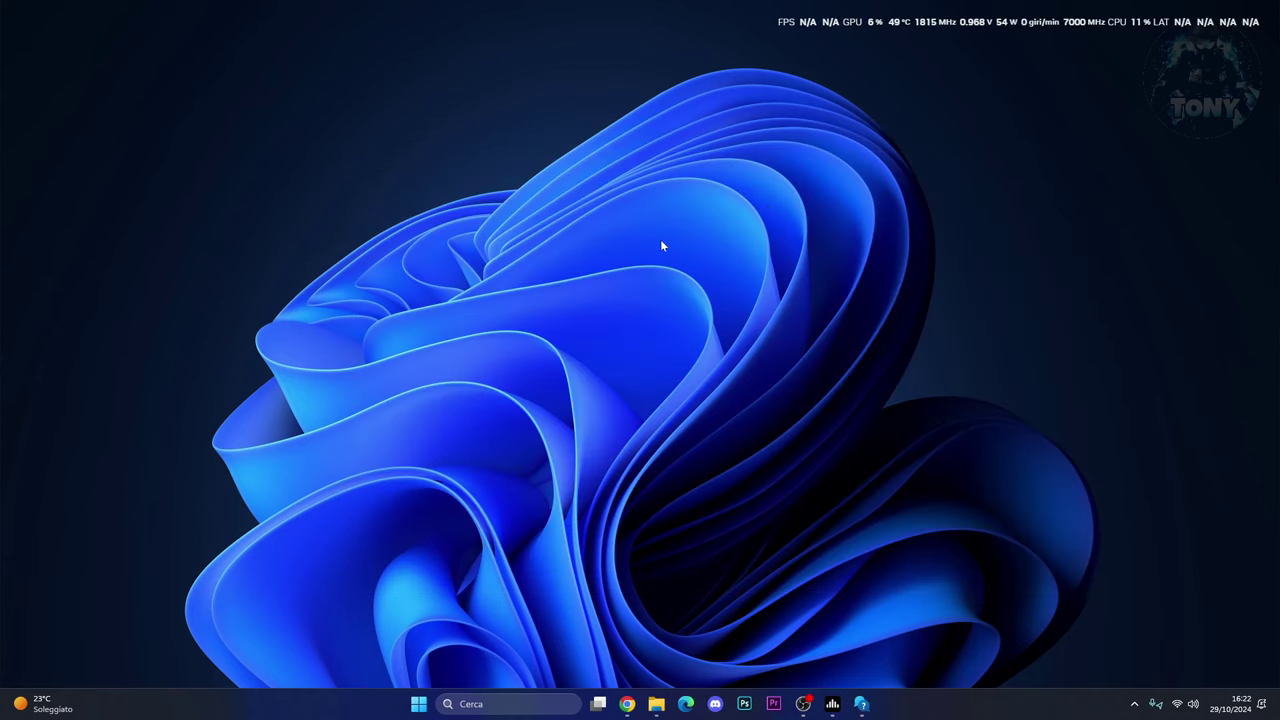